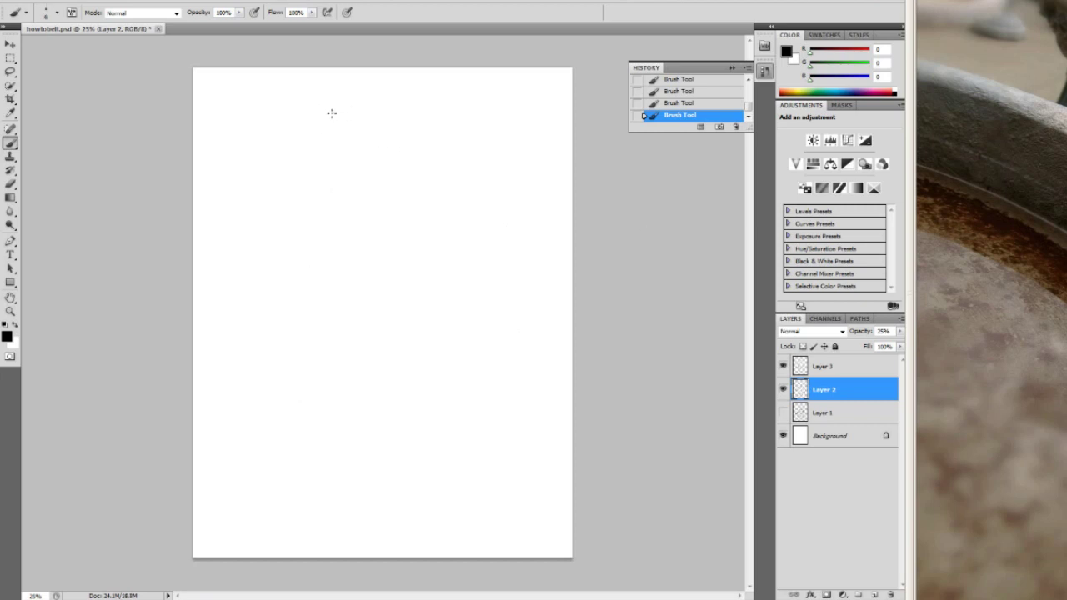
- Sketch the rough outline of a diagonal tree trunk with a forked branch in light strokes on Layer 2
mouse_move(336, 123)
left_mouse_down()
mouse_move(363, 204)
mouse_move(459, 347)
left_mouse_up()
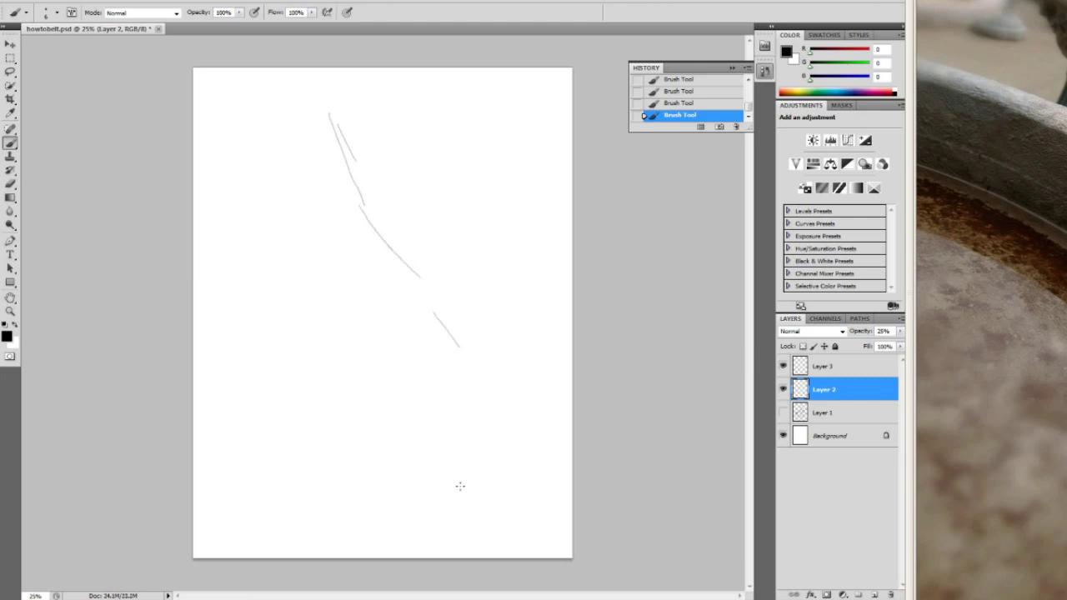
mouse_move(428, 523)
left_mouse_down()
mouse_move(464, 376)
mouse_move(446, 325)
mouse_move(360, 205)
left_mouse_up()
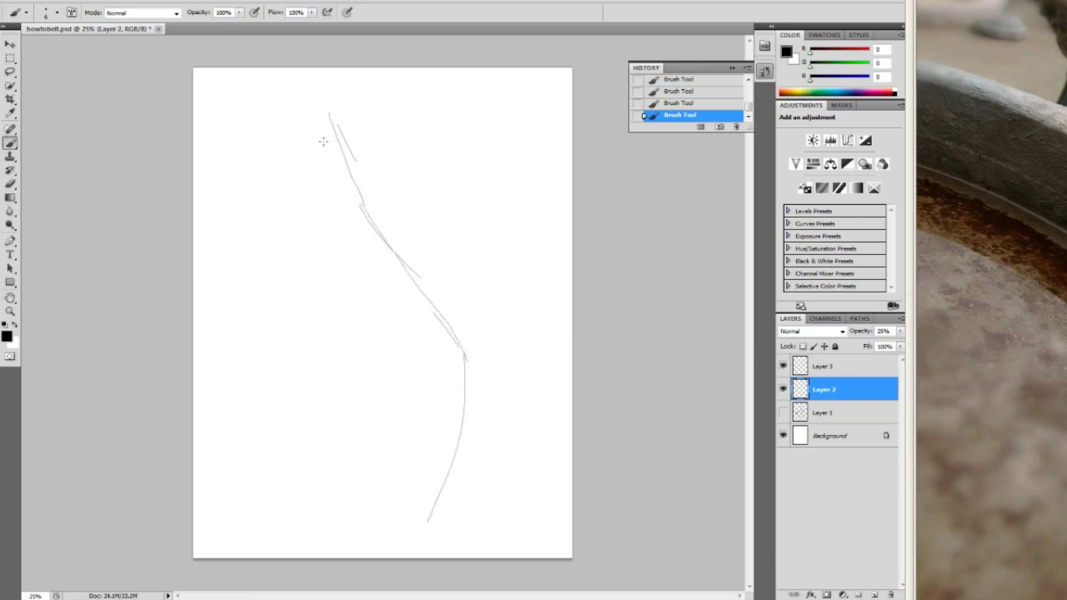
mouse_move(305, 105)
left_mouse_down()
mouse_move(378, 253)
mouse_move(454, 340)
left_mouse_up()
mouse_move(454, 340)
left_mouse_down()
mouse_move(348, 207)
mouse_move(308, 116)
mouse_move(362, 139)
mouse_move(475, 273)
left_mouse_up()
mouse_move(447, 251)
left_mouse_down()
mouse_move(468, 287)
mouse_move(495, 307)
mouse_move(530, 204)
mouse_move(491, 306)
left_mouse_up()
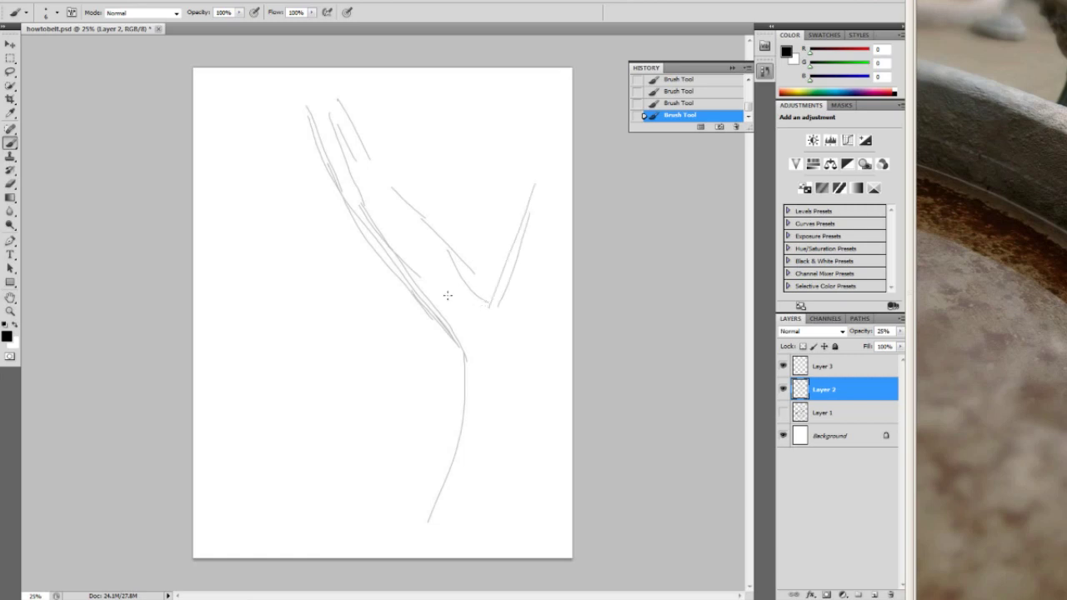
- Sketch the sloth's long arms reaching up across the trunk and a first curve for the belly
left_click_drag(394, 203, 375, 262)
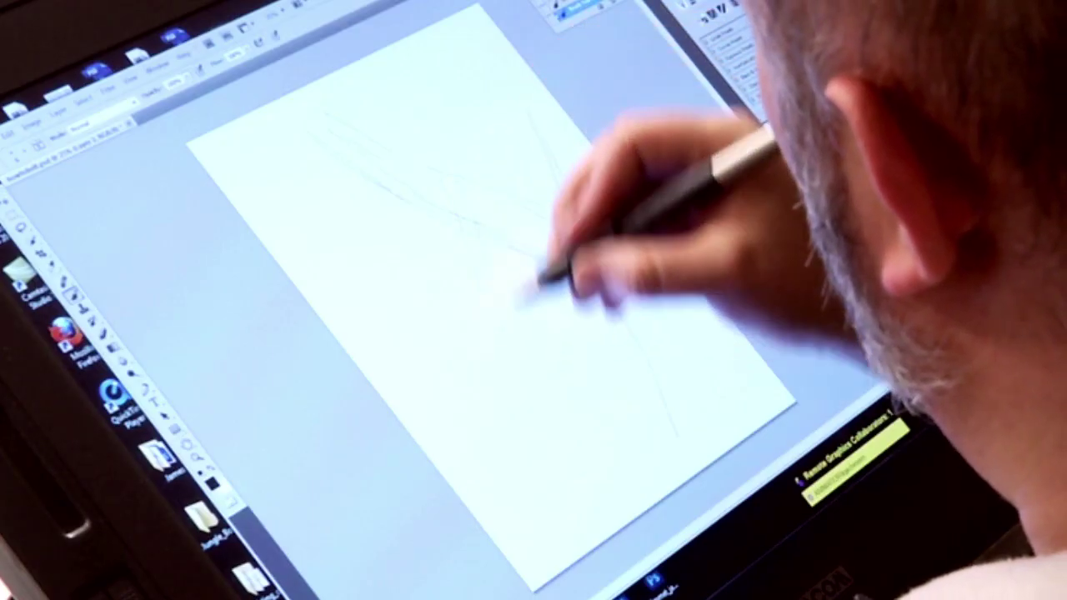
left_click_drag(506, 281, 518, 338)
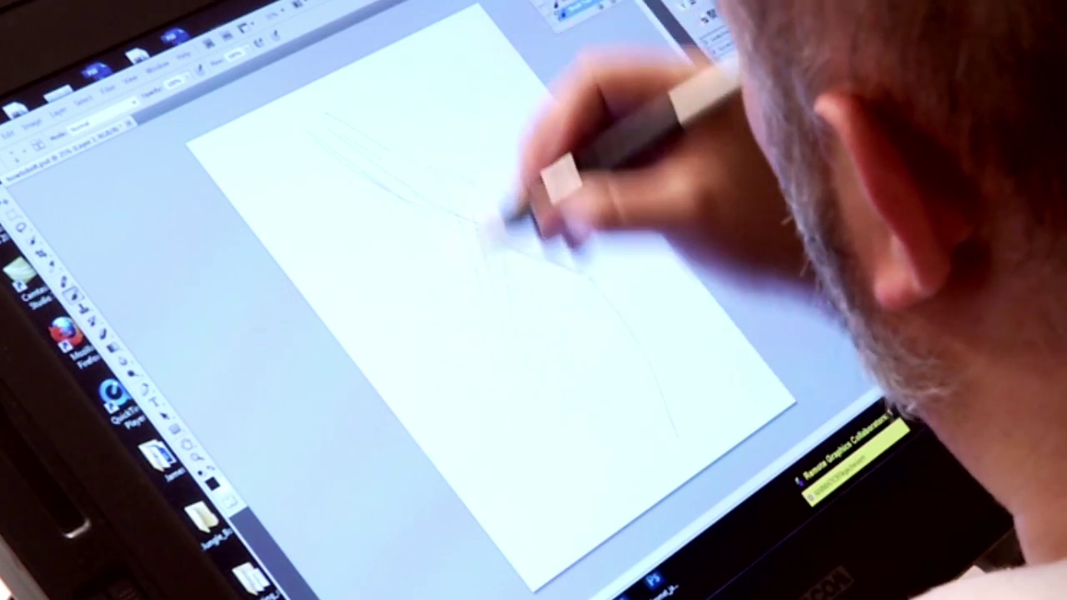
mouse_move(467, 237)
left_mouse_down()
mouse_move(489, 345)
mouse_move(529, 336)
mouse_move(614, 352)
left_mouse_up()
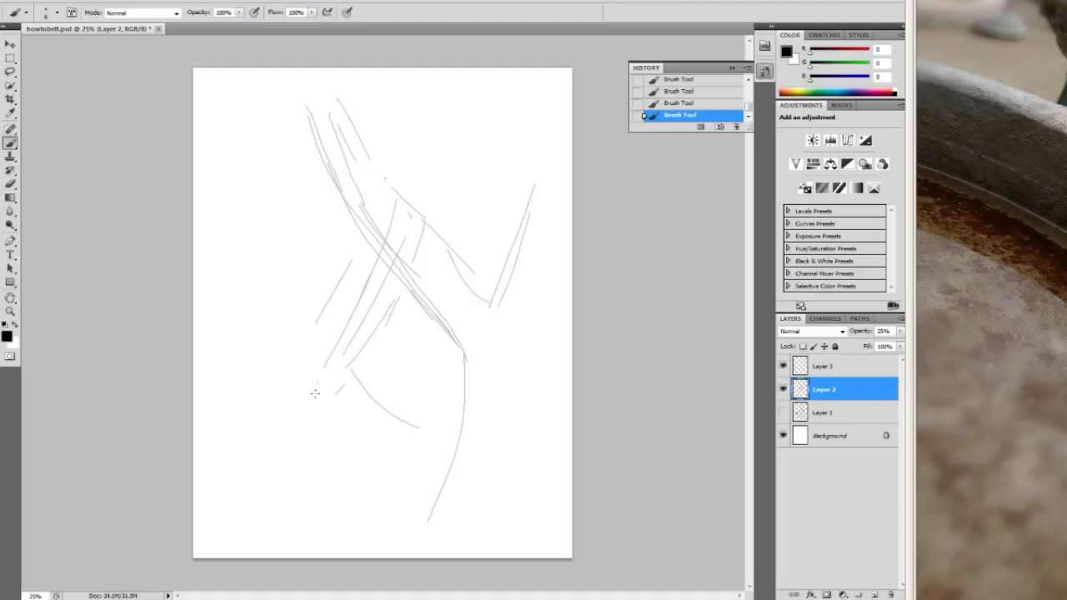
- Rough in the sloth's curved lower body and a round head overlapping the base of the arms
left_click_drag(315, 386, 390, 482)
left_click_drag(366, 363, 452, 430)
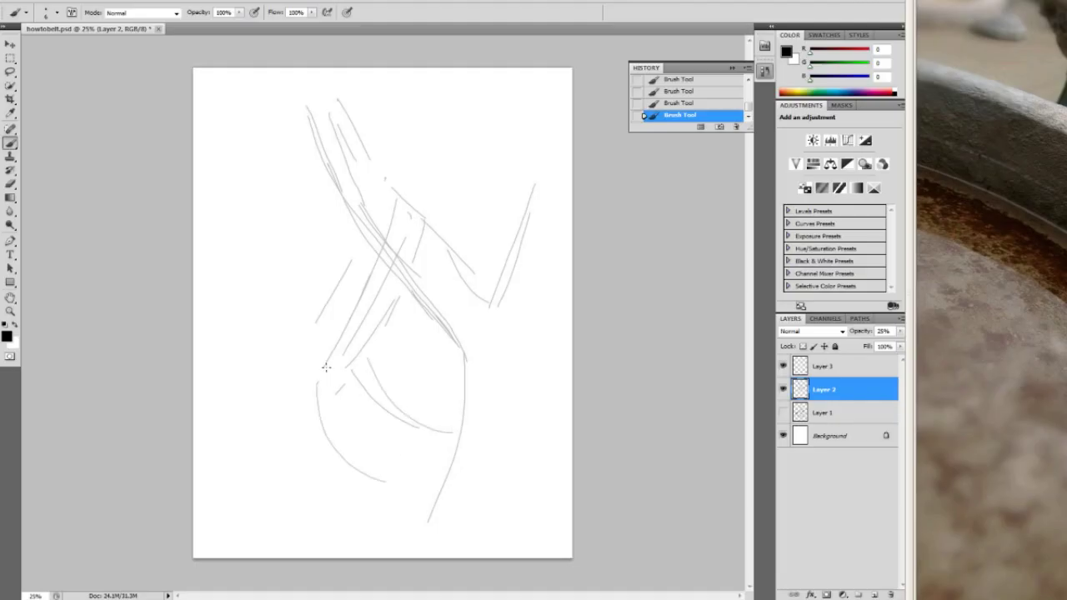
mouse_move(306, 364)
left_mouse_down()
mouse_move(325, 436)
mouse_move(398, 481)
left_mouse_up()
left_click_drag(279, 312, 336, 325)
mouse_move(299, 286)
left_mouse_down()
mouse_move(346, 327)
mouse_move(258, 317)
mouse_move(265, 365)
left_mouse_up()
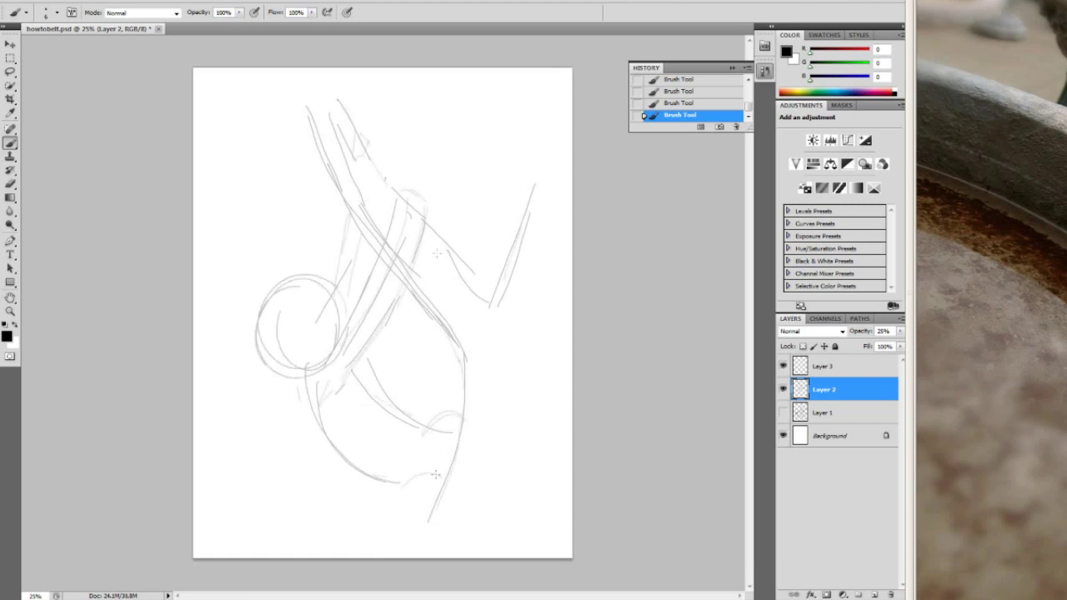
- Sketch the feet and claws gripping the lower part of the trunk
mouse_move(439, 476)
left_mouse_down()
mouse_move(455, 465)
mouse_move(457, 477)
left_mouse_up()
mouse_move(452, 412)
left_mouse_down()
mouse_move(474, 388)
mouse_move(458, 410)
mouse_move(468, 380)
mouse_move(444, 401)
left_mouse_up()
mouse_move(440, 472)
left_mouse_down()
mouse_move(417, 456)
mouse_move(402, 482)
left_mouse_up()
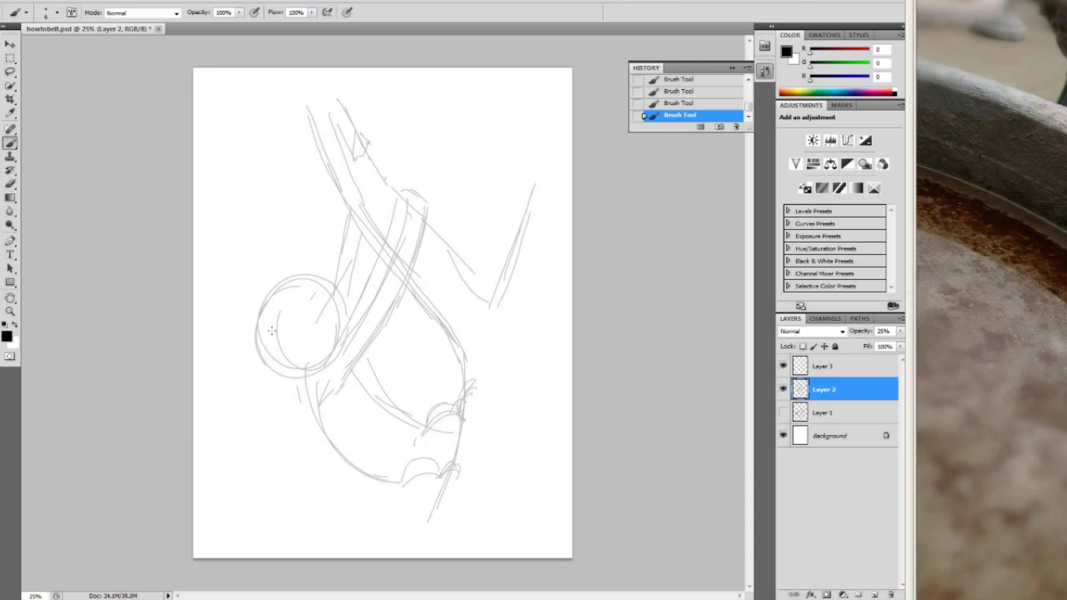
- Sketch the two round eyes, the small nose and the smile inside the head circle
mouse_move(292, 320)
left_mouse_down()
mouse_move(274, 335)
mouse_move(294, 319)
left_mouse_up()
mouse_move(317, 279)
left_mouse_down()
mouse_move(330, 290)
mouse_move(318, 298)
mouse_move(310, 282)
left_mouse_up()
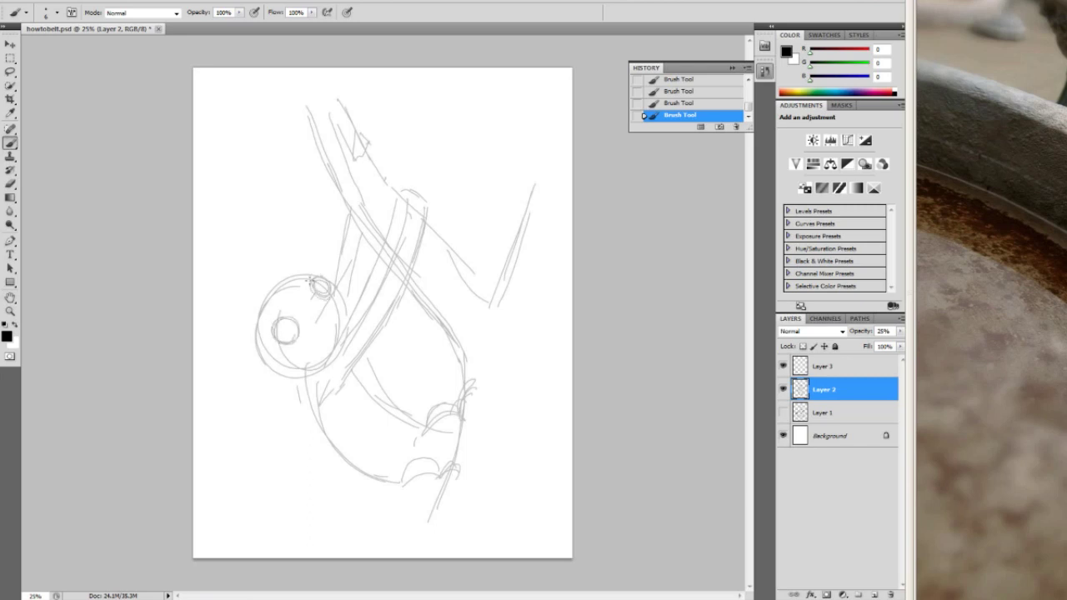
left_click(283, 335)
left_click_drag(287, 328, 284, 337)
mouse_move(309, 317)
left_mouse_down()
mouse_move(318, 304)
mouse_move(314, 319)
left_mouse_up()
left_click_drag(315, 334, 327, 325)
- Ink the larger eye on Layer 3 with thick black rings and a filled pupil containing a highlight
key("alt+bracketright")
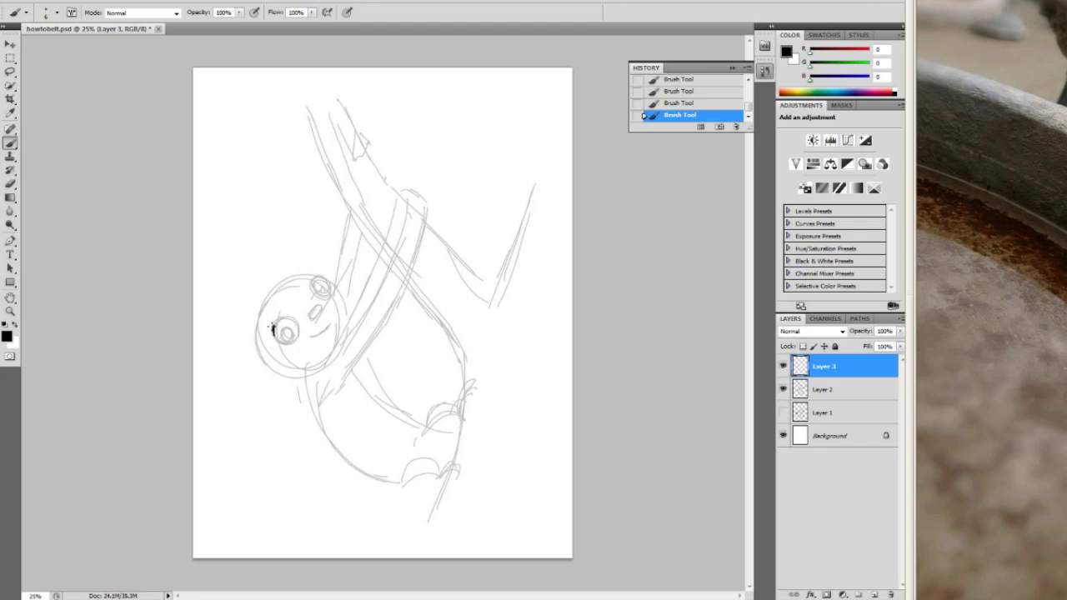
mouse_move(274, 322)
left_mouse_down()
mouse_move(297, 327)
mouse_move(283, 342)
mouse_move(280, 325)
mouse_move(287, 336)
left_mouse_up()
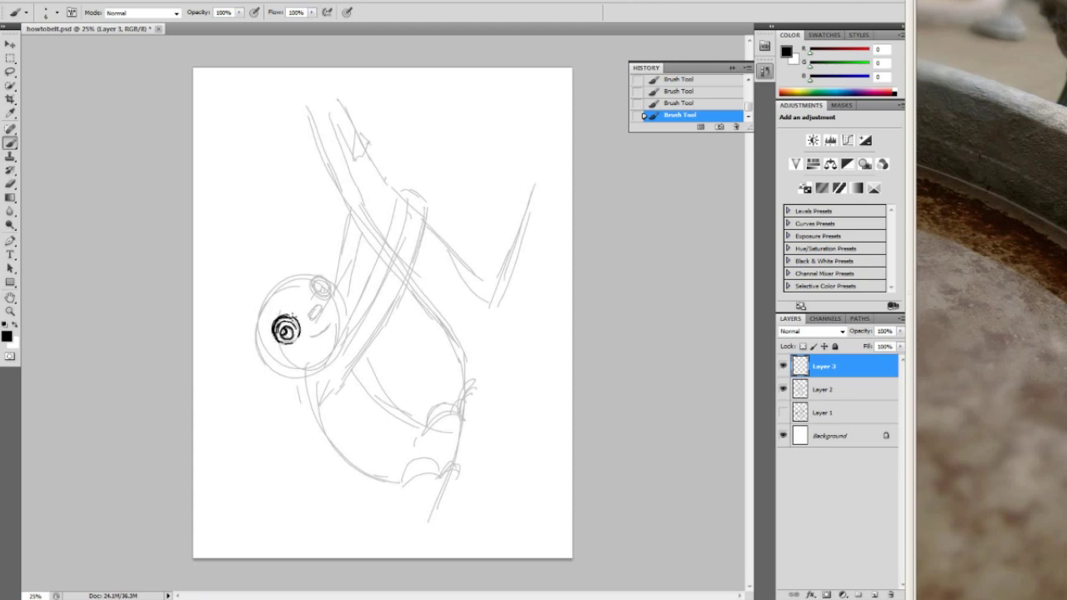
key("z")
left_click(300, 326)
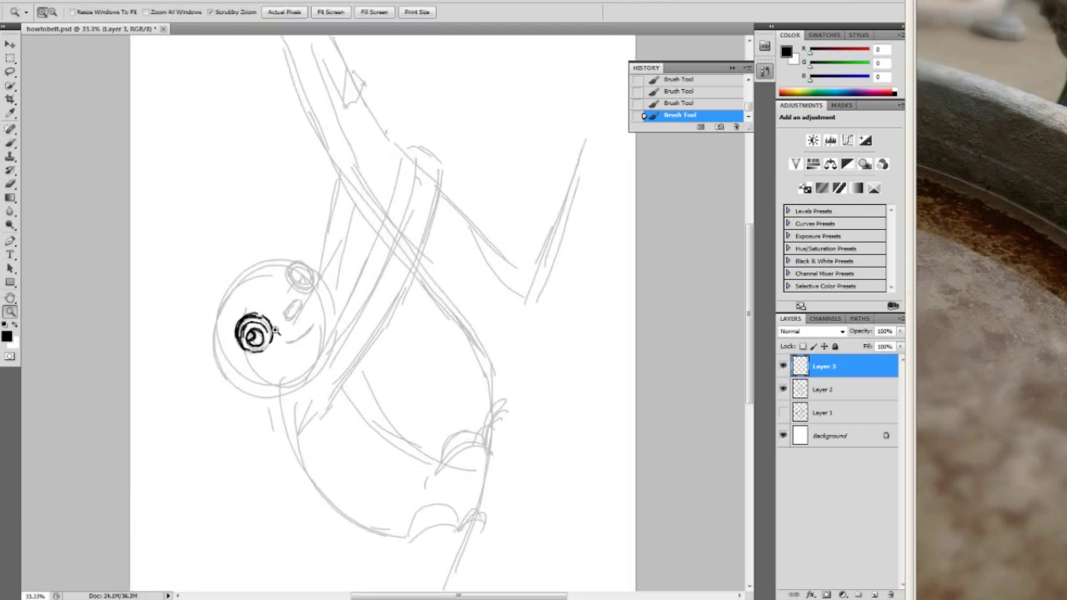
left_click(267, 338)
key("b")
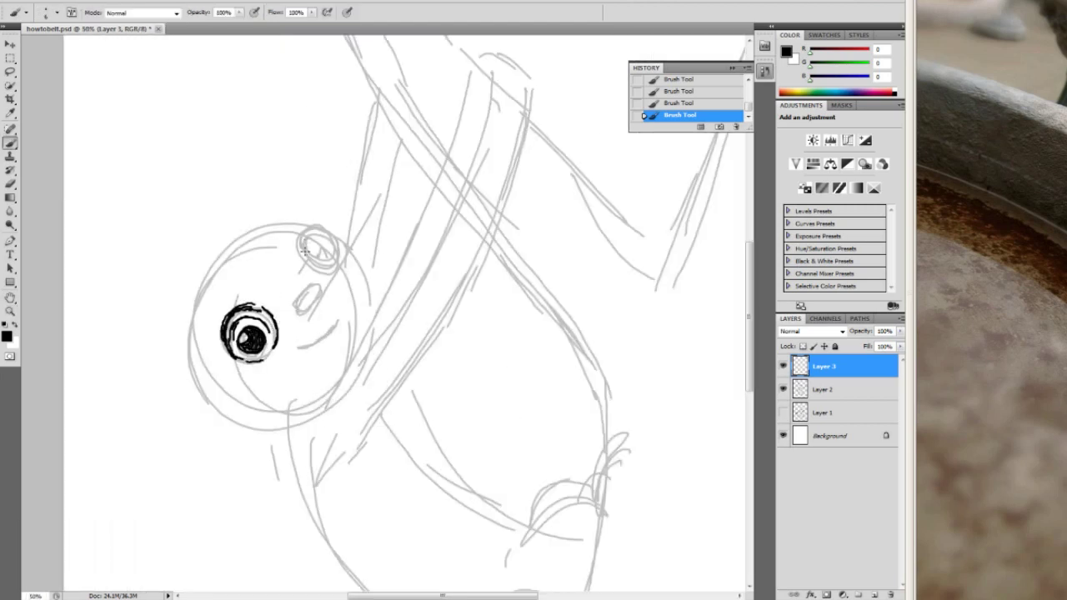
- Ink the smaller far eye with a bold outline and dark pupil, and begin the nose outline
left_click_drag(306, 249, 309, 261)
mouse_move(321, 268)
left_mouse_down()
mouse_move(338, 264)
mouse_move(336, 236)
mouse_move(315, 228)
mouse_move(298, 240)
mouse_move(302, 261)
left_mouse_up()
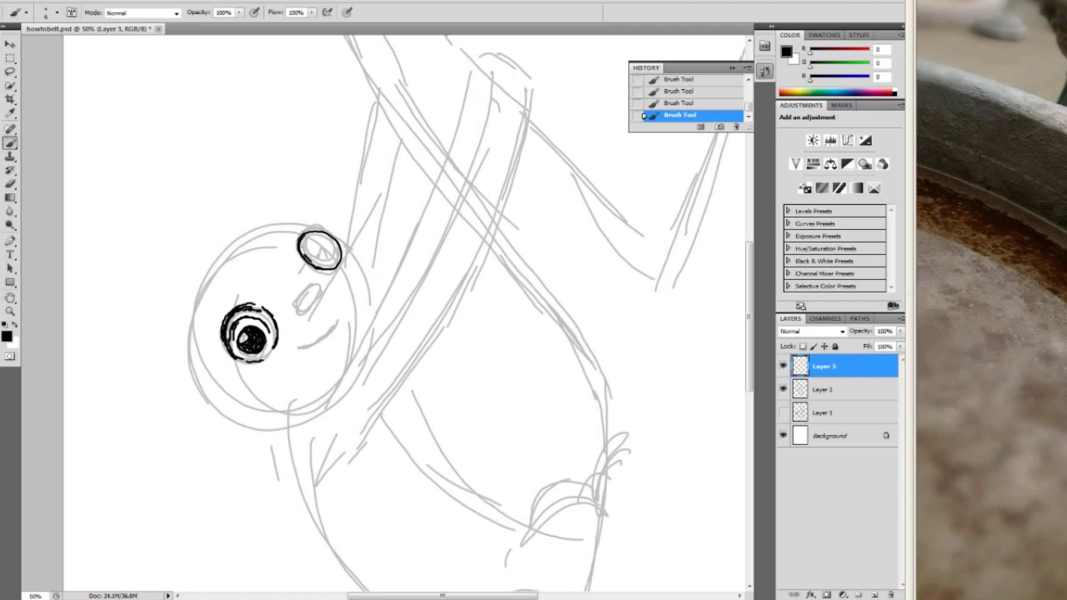
left_click_drag(318, 228, 338, 252)
mouse_move(317, 250)
left_mouse_down()
mouse_move(298, 305)
mouse_move(300, 290)
left_mouse_up()
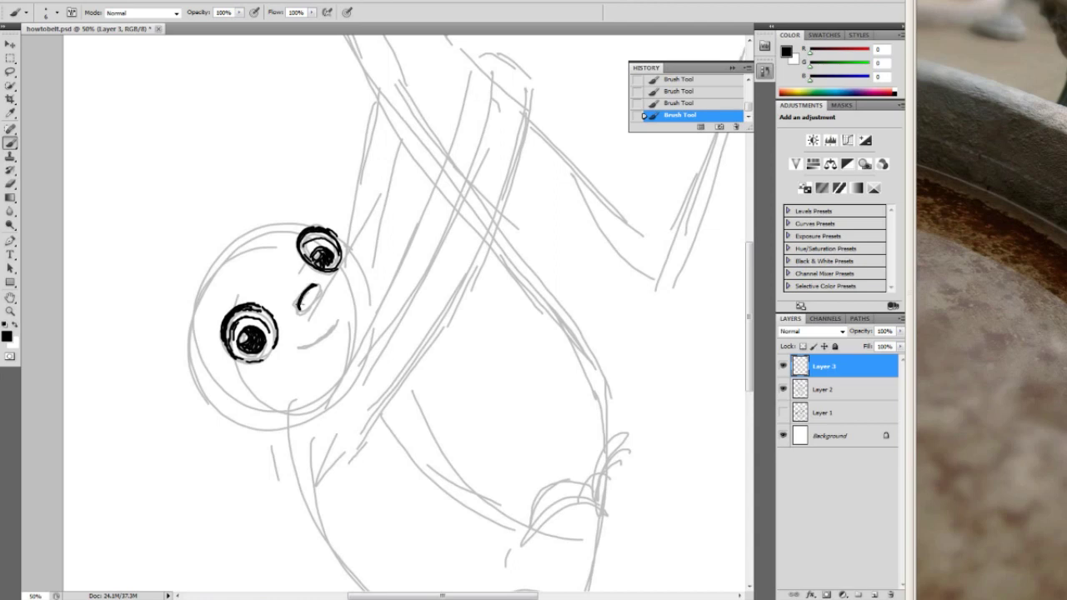
- Ink the nose with its nostrils and draw an open smiling mouth below it
left_click_drag(310, 297, 307, 305)
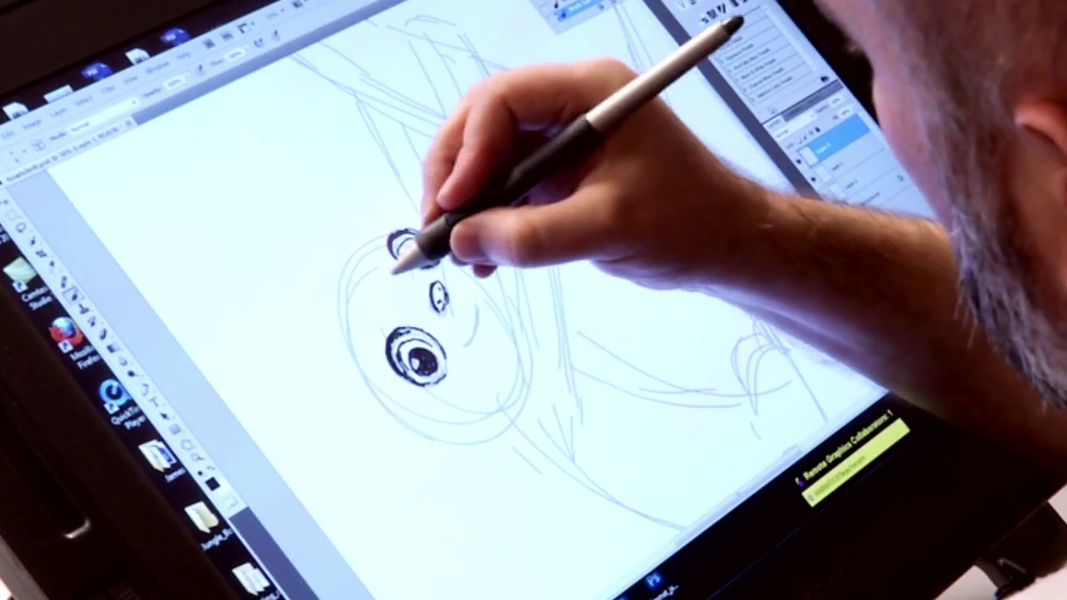
left_click_drag(469, 341, 463, 345)
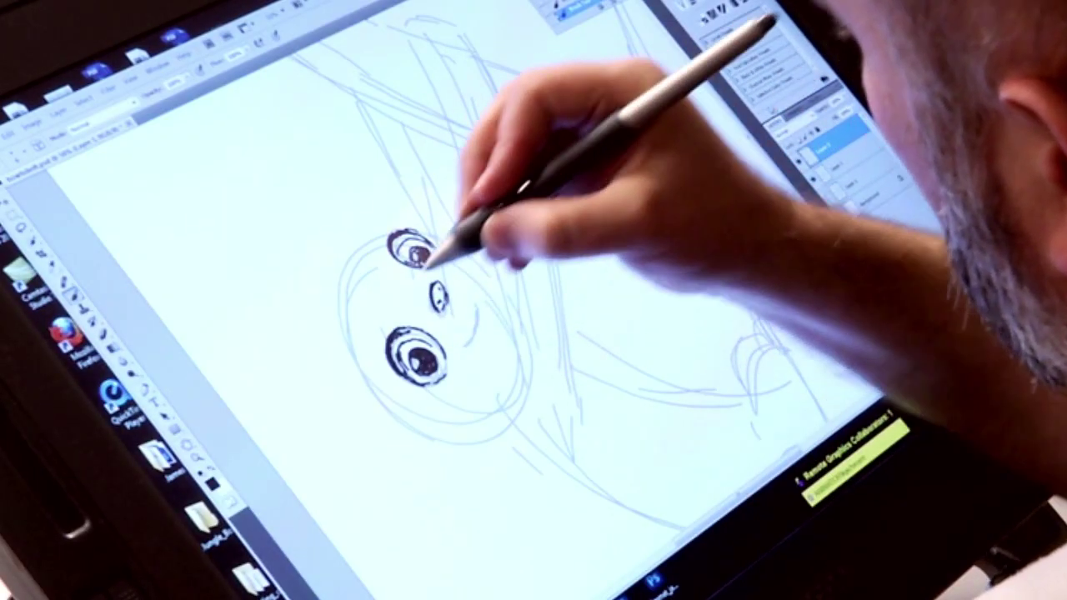
left_click_drag(472, 309, 461, 341)
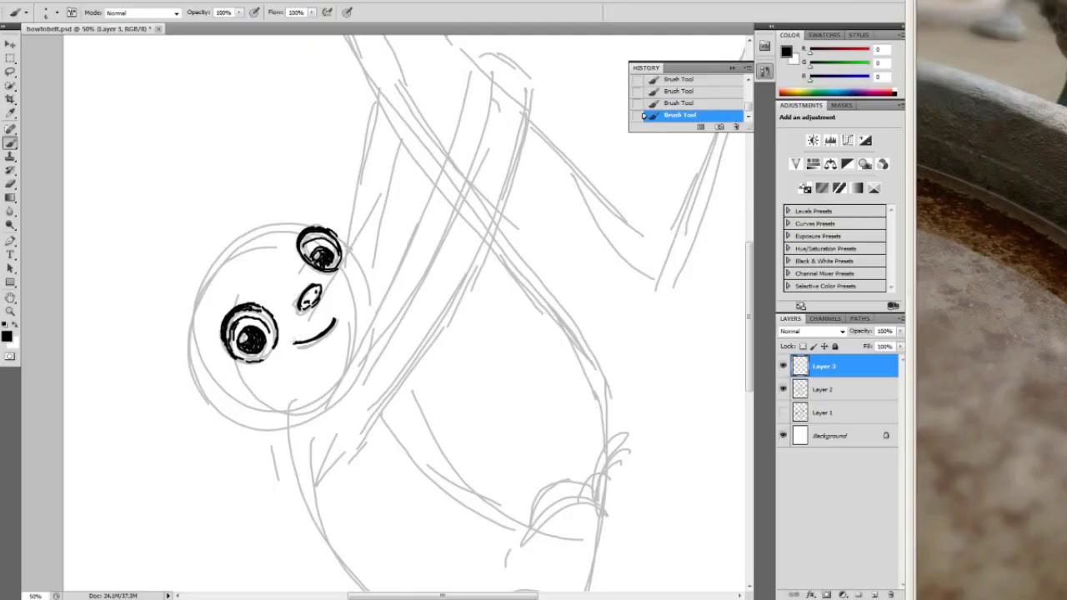
mouse_move(297, 350)
left_mouse_down()
mouse_move(320, 357)
mouse_move(336, 336)
mouse_move(310, 358)
mouse_move(336, 341)
left_mouse_up()
mouse_move(331, 340)
left_mouse_down()
mouse_move(305, 350)
mouse_move(332, 342)
left_mouse_up()
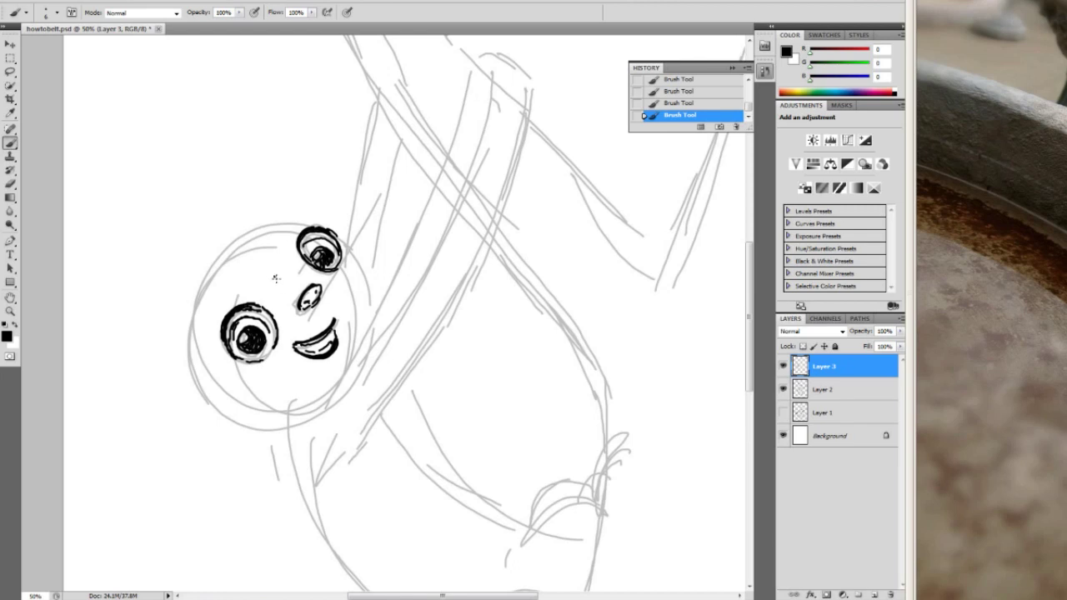
- Ink the muzzle outline from a point between the eyes around the nose and mouth to the chin
mouse_move(275, 276)
left_mouse_down()
mouse_move(267, 268)
mouse_move(291, 279)
mouse_move(286, 298)
mouse_move(306, 281)
left_mouse_up()
left_click_drag(302, 249, 308, 253)
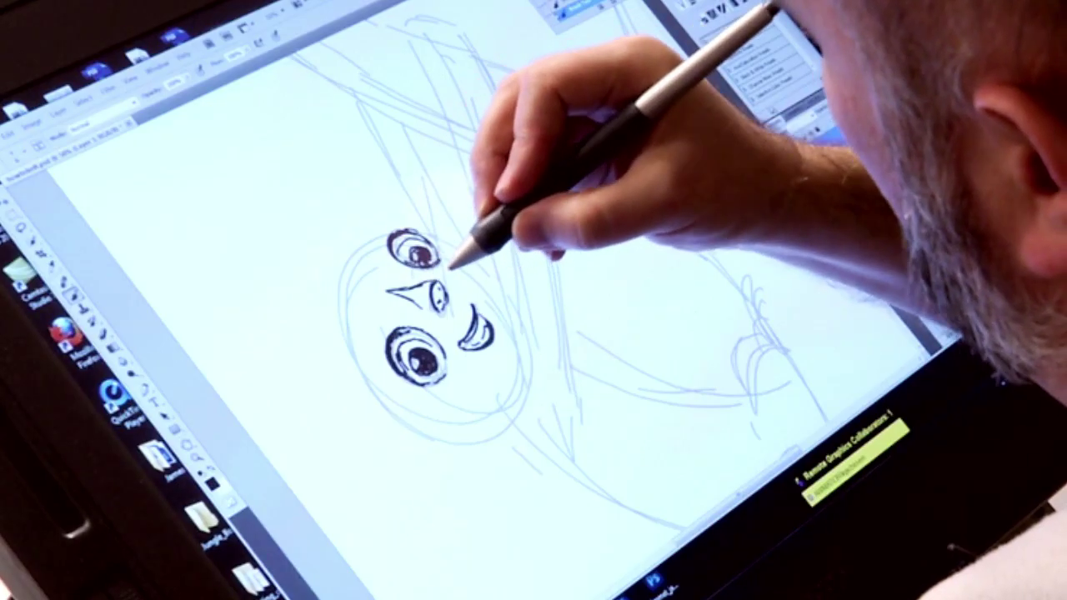
mouse_move(450, 268)
left_mouse_down()
mouse_move(485, 285)
mouse_move(498, 315)
left_mouse_up()
left_click_drag(433, 302, 470, 364)
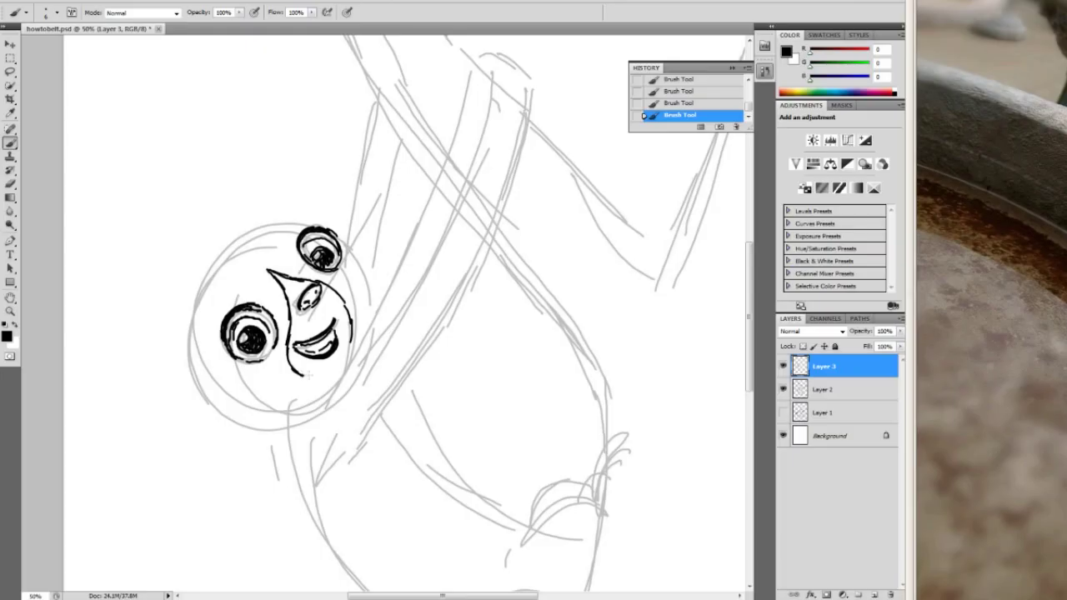
mouse_move(304, 376)
left_mouse_down()
mouse_move(345, 355)
mouse_move(349, 325)
left_mouse_up()
- Outline the teardrop patches around both eyes and shade the patches and muzzle with hatching
mouse_move(212, 335)
left_mouse_down()
mouse_move(223, 297)
mouse_move(262, 288)
mouse_move(286, 387)
mouse_move(220, 348)
left_mouse_up()
left_click_drag(239, 372, 260, 385)
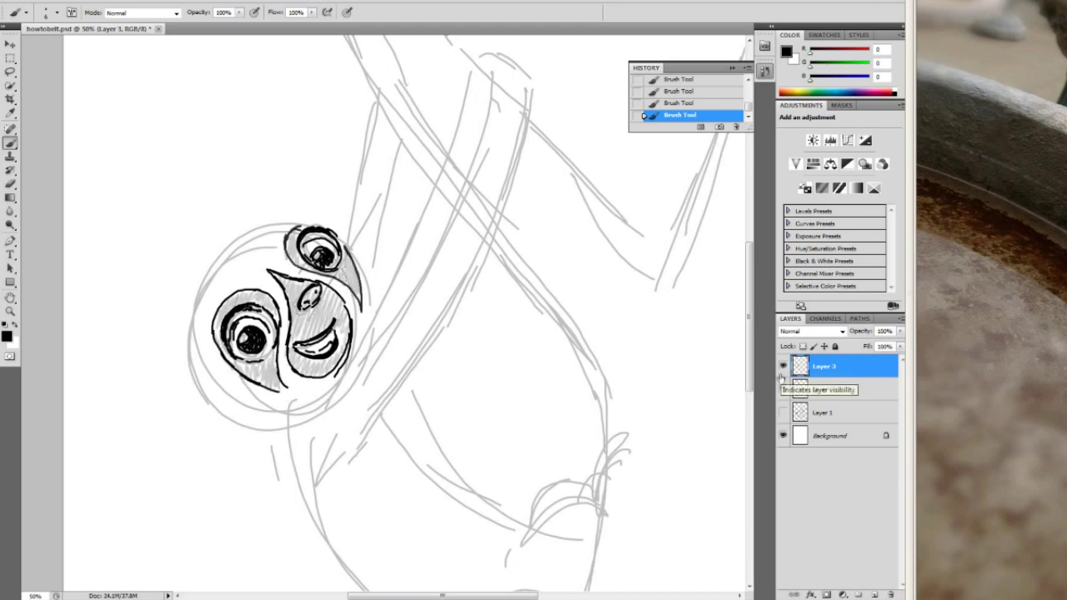
left_click(782, 380)
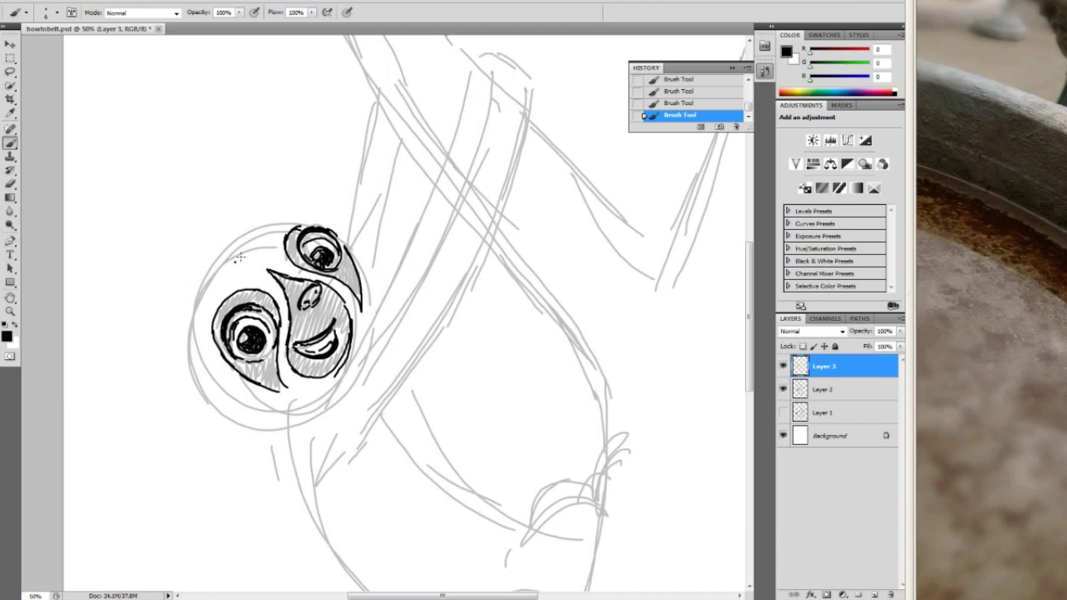
- Ink short fur strokes around the head, from the crown down the cheeks to the neck
mouse_move(235, 262)
left_mouse_down()
mouse_move(203, 271)
mouse_move(194, 292)
mouse_move(192, 269)
mouse_move(240, 263)
mouse_move(189, 261)
mouse_move(200, 242)
mouse_move(240, 243)
left_mouse_up()
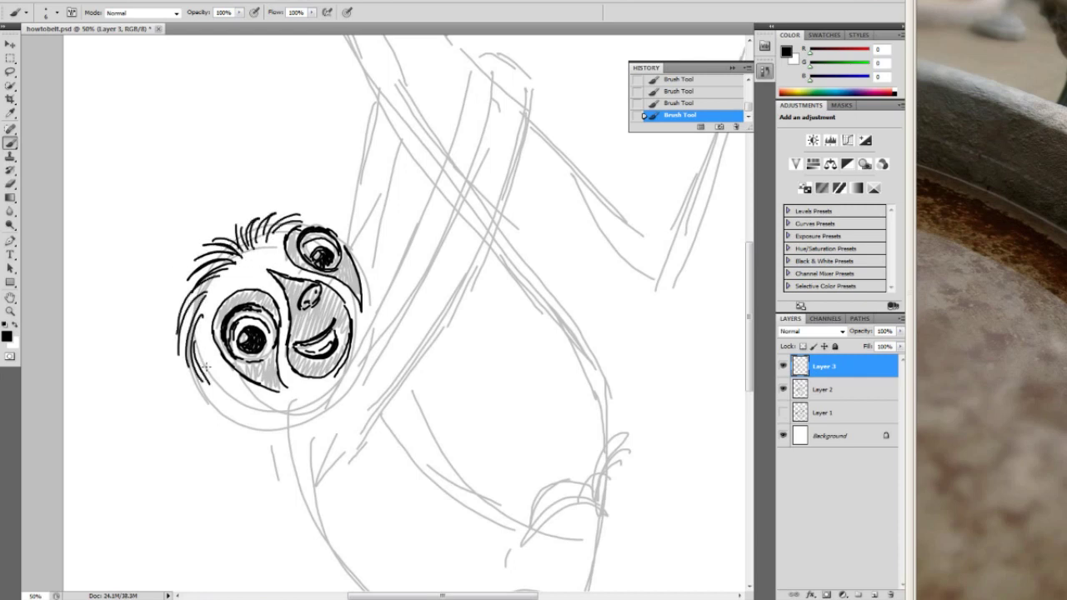
left_click_drag(206, 367, 250, 421)
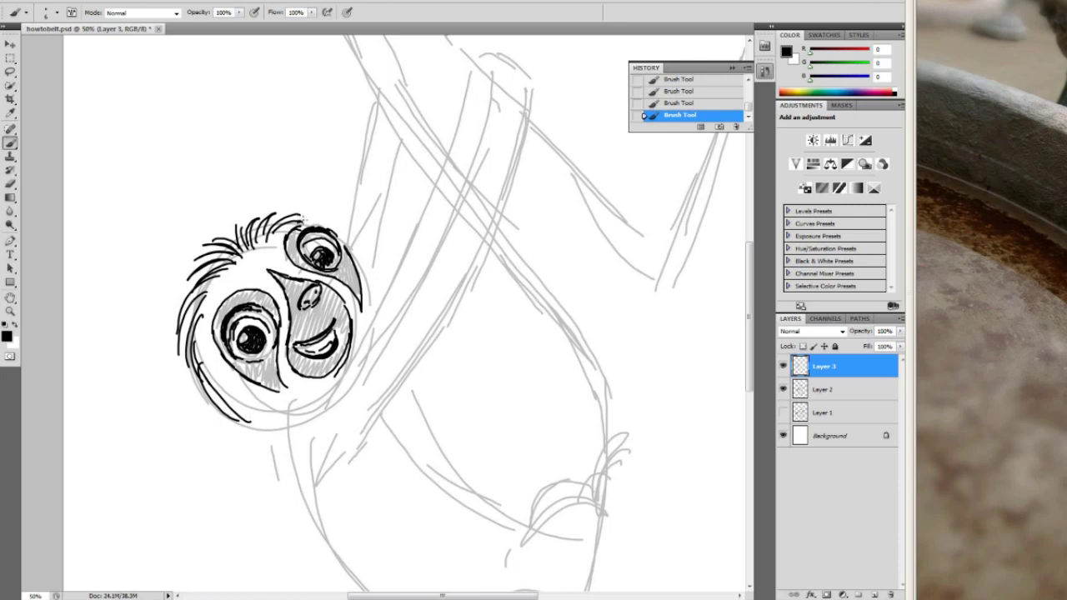
left_click_drag(298, 218, 368, 259)
left_click_drag(230, 391, 270, 427)
left_click_drag(250, 413, 273, 431)
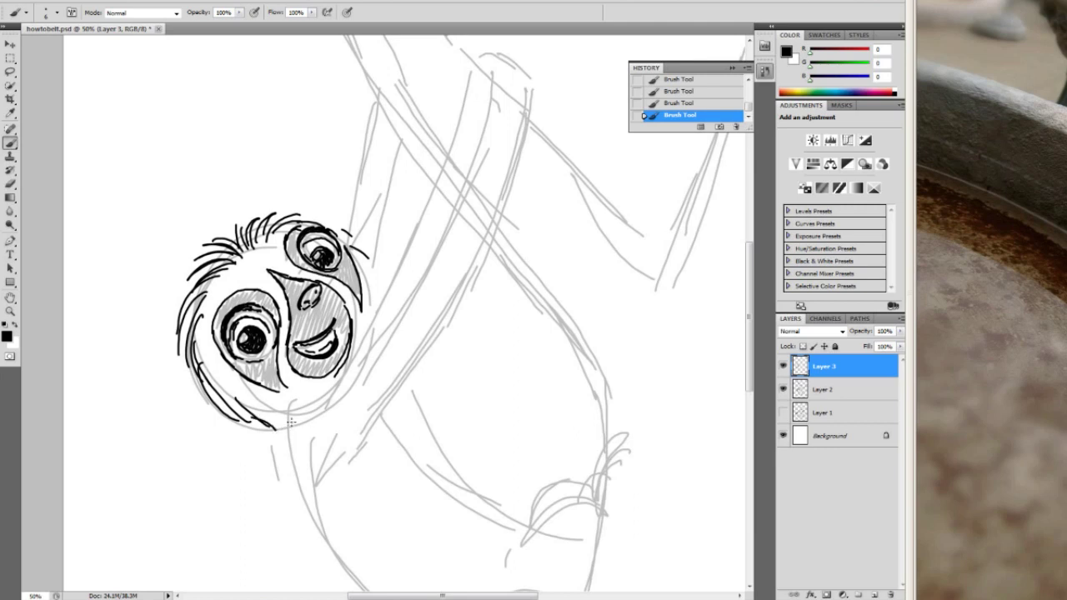
left_click_drag(262, 414, 285, 430)
left_click_drag(367, 289, 375, 319)
left_click_drag(271, 423, 284, 462)
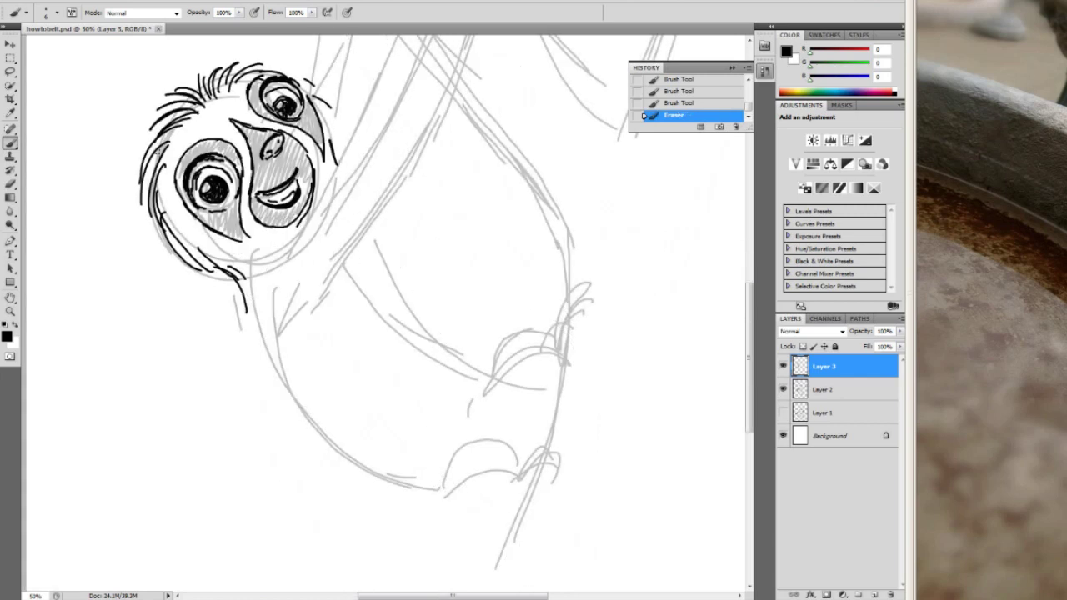
- Ink the long curve of the back from the neck down to the lower foot
mouse_move(214, 274)
left_mouse_down()
mouse_move(245, 298)
mouse_move(228, 277)
mouse_move(270, 355)
left_mouse_up()
left_click_drag(252, 311, 290, 398)
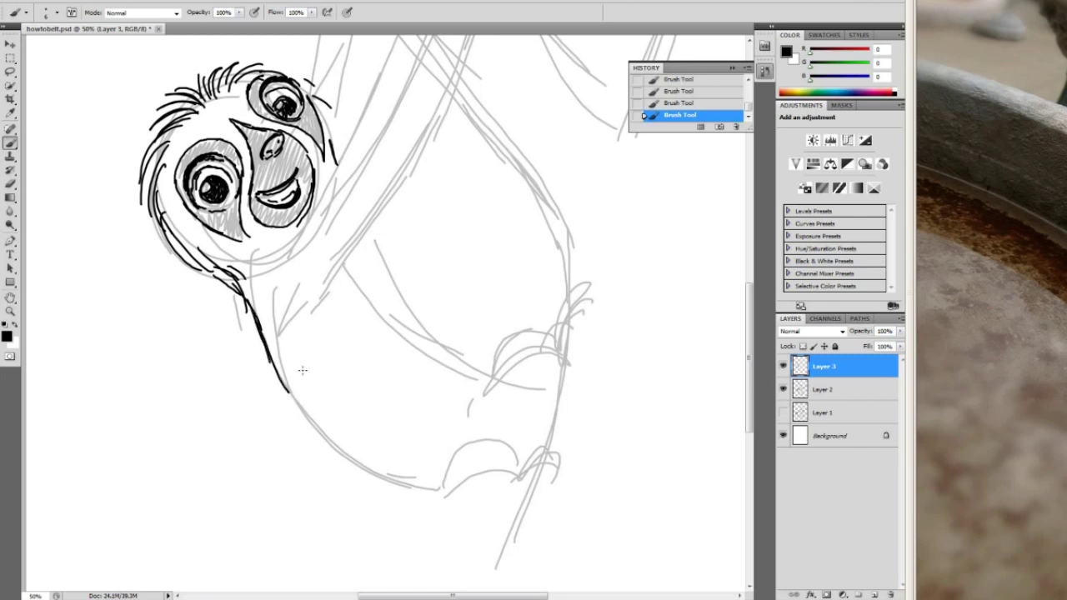
mouse_move(263, 345)
left_mouse_down()
mouse_move(312, 426)
mouse_move(342, 450)
left_mouse_up()
mouse_move(304, 419)
left_mouse_down()
mouse_move(350, 455)
mouse_move(425, 477)
left_mouse_up()
left_click_drag(350, 454, 420, 477)
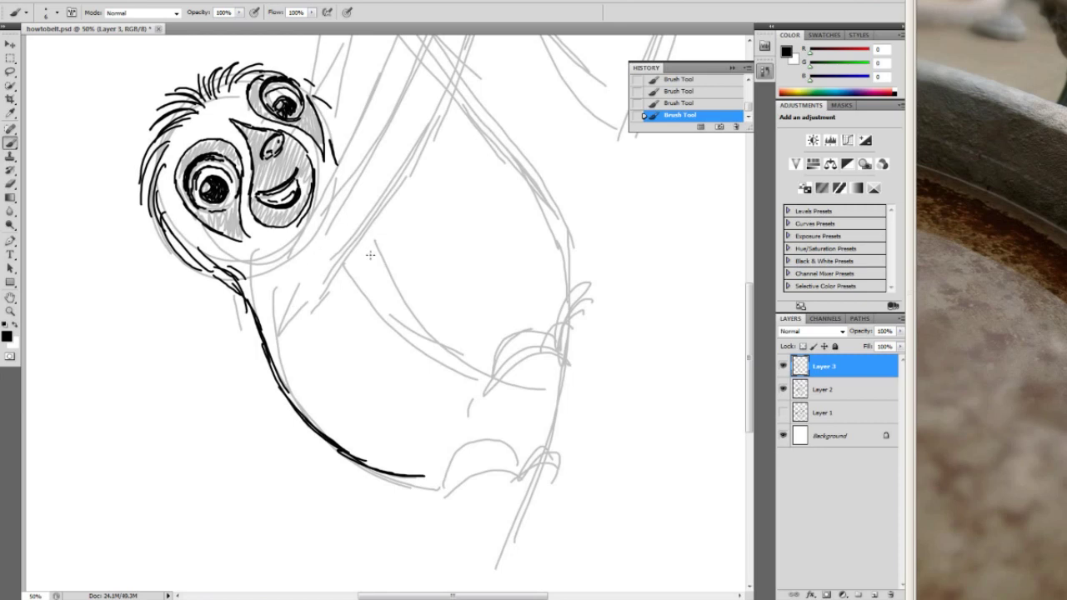
- Ink the belly line with overlapping strokes from below the arm toward the upper foot
mouse_move(367, 241)
left_mouse_down()
mouse_move(411, 305)
mouse_move(473, 348)
left_mouse_up()
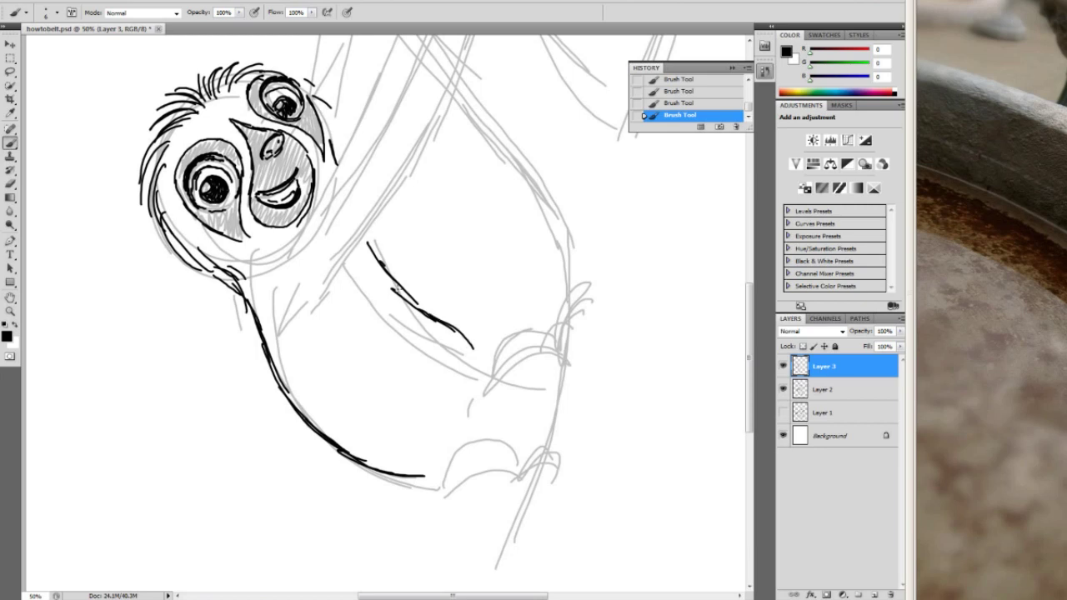
left_click_drag(382, 265, 428, 314)
left_click_drag(400, 284, 441, 313)
left_click_drag(452, 316, 479, 344)
- Ink the branch's upper contour and both sides of the near arm reaching from the shoulder to hook over the branch
left_click_drag(409, 250, 406, 328)
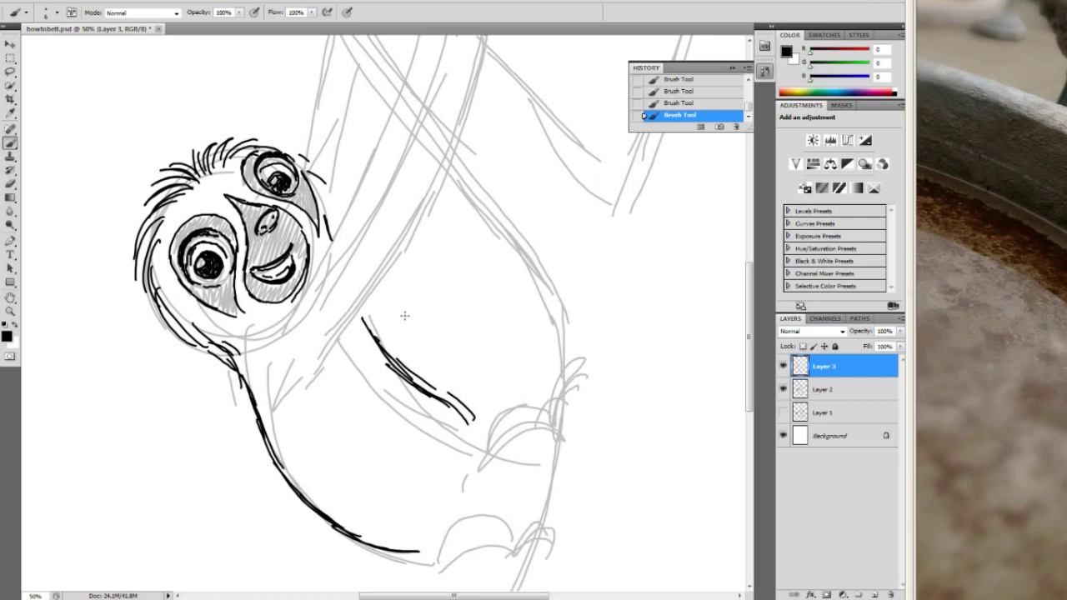
key("z")
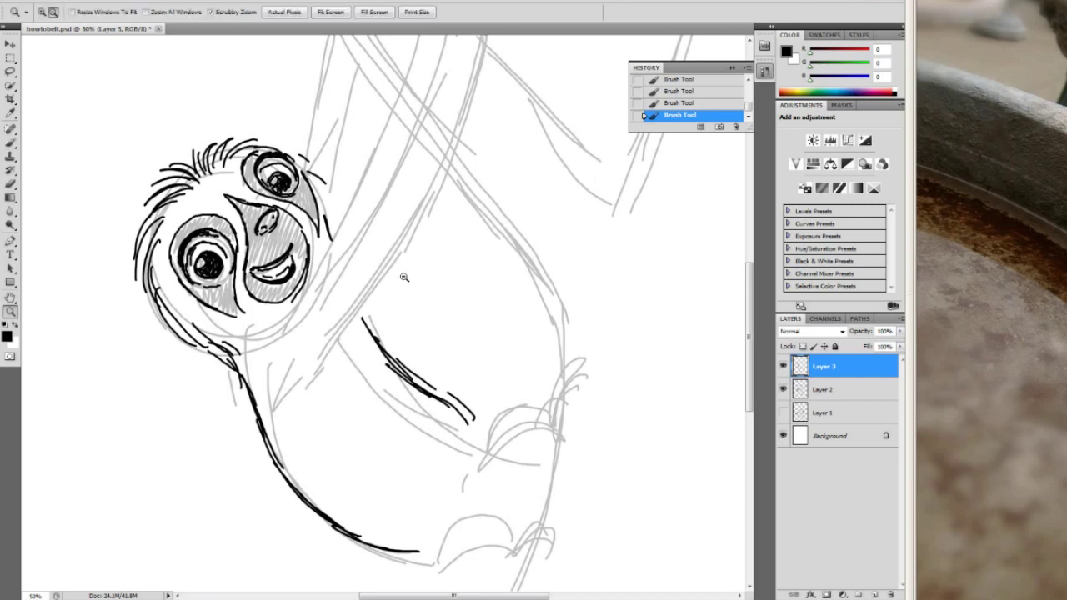
left_click(405, 277, "alt")
key("b")
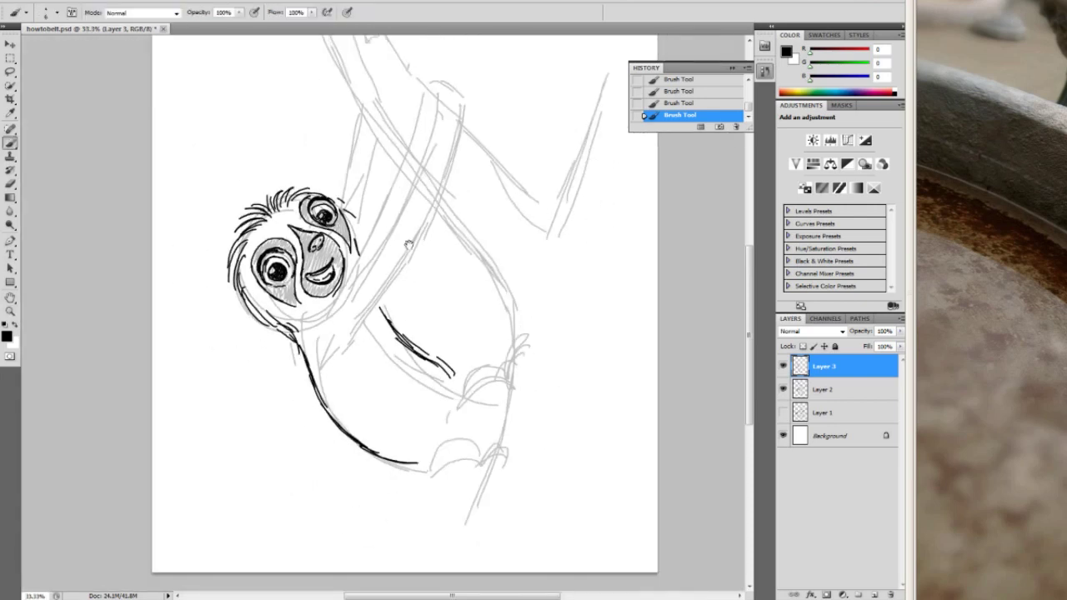
left_click_drag(406, 261, 379, 330)
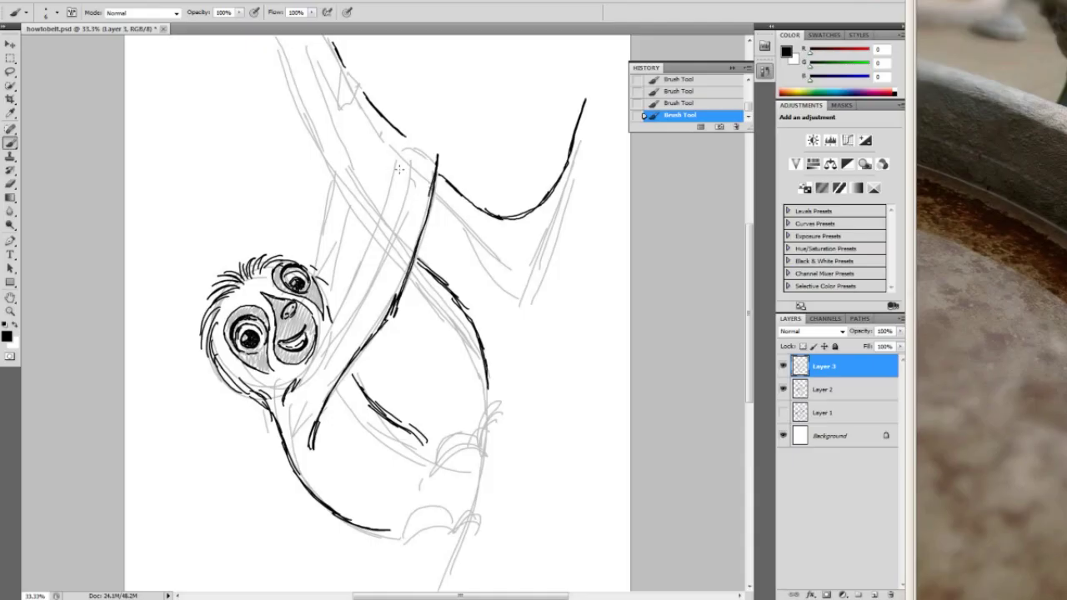
left_click_drag(296, 380, 356, 292)
left_click_drag(308, 363, 356, 290)
mouse_move(388, 242)
left_mouse_down()
mouse_move(412, 134)
mouse_move(366, 275)
mouse_move(421, 129)
mouse_move(376, 254)
left_mouse_up()
- Ink the curled claws of the far hand gripping the upper branch, along with the branch's underside edge
mouse_move(342, 58)
left_mouse_down()
mouse_move(336, 99)
mouse_move(343, 56)
mouse_move(354, 75)
mouse_move(340, 98)
mouse_move(340, 83)
left_mouse_up()
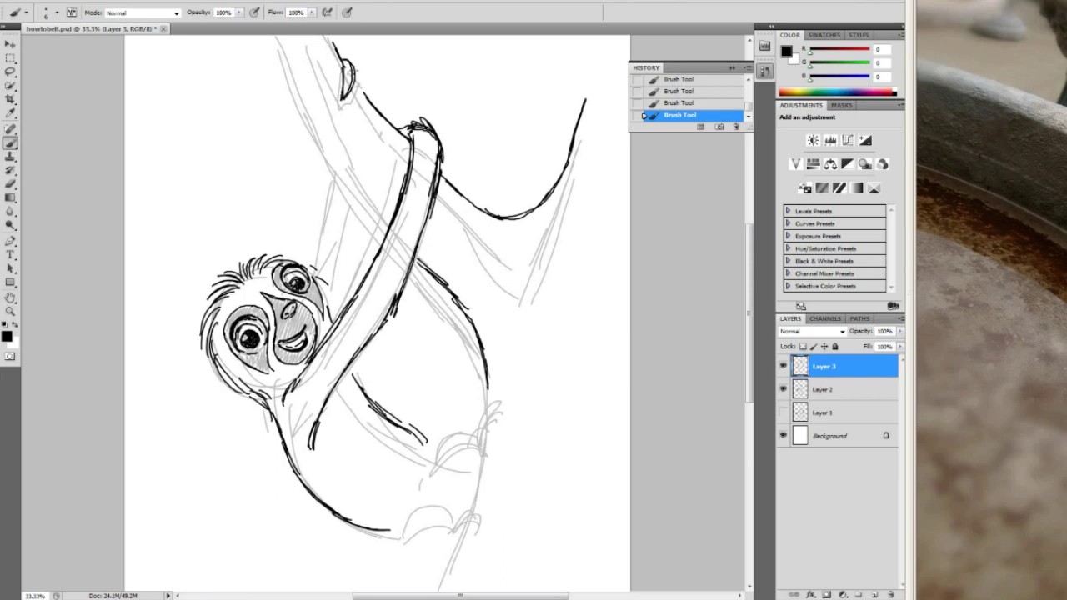
scroll(371, 99, "up", 5)
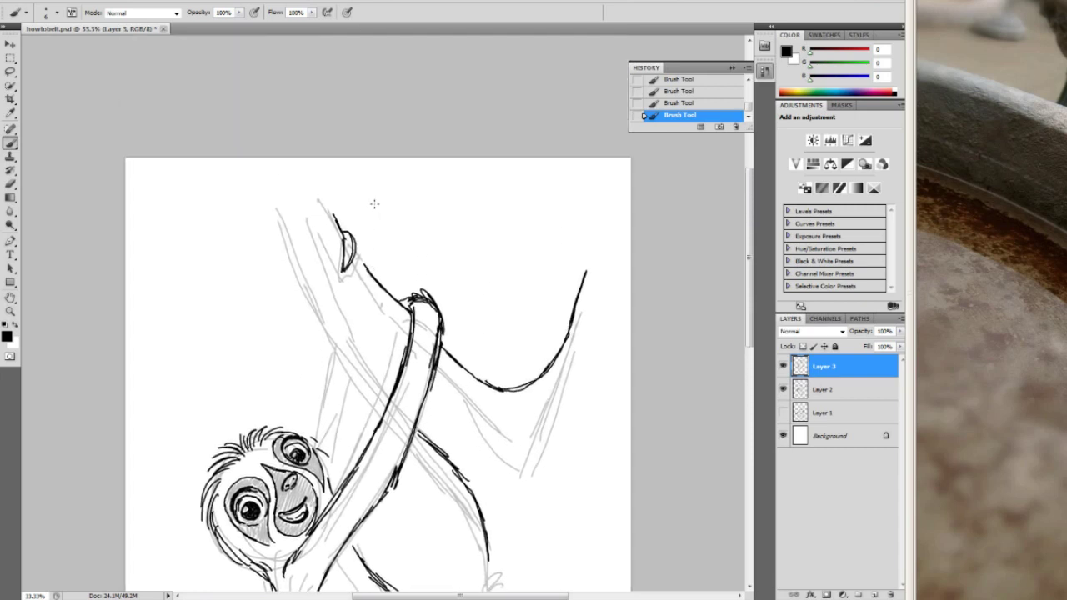
mouse_move(352, 234)
left_mouse_down()
mouse_move(366, 250)
mouse_move(348, 276)
left_mouse_up()
mouse_move(360, 236)
left_mouse_down()
mouse_move(370, 258)
mouse_move(353, 282)
mouse_move(372, 266)
mouse_move(363, 281)
left_mouse_up()
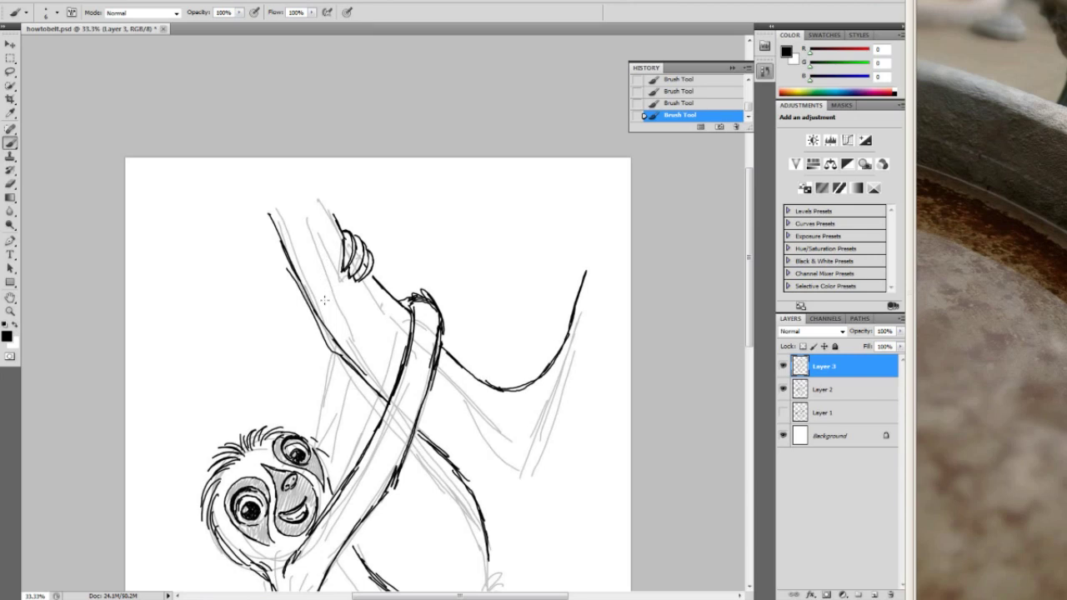
- Ink both sides of the far arm between the branch and the head with short, jagged fur strokes
left_click_drag(323, 335, 314, 417)
mouse_move(317, 404)
left_mouse_down()
mouse_move(313, 433)
mouse_move(314, 410)
left_mouse_up()
left_click_drag(312, 370, 315, 388)
mouse_move(320, 352)
left_mouse_down()
mouse_move(315, 375)
mouse_move(345, 408)
mouse_move(337, 492)
left_mouse_up()
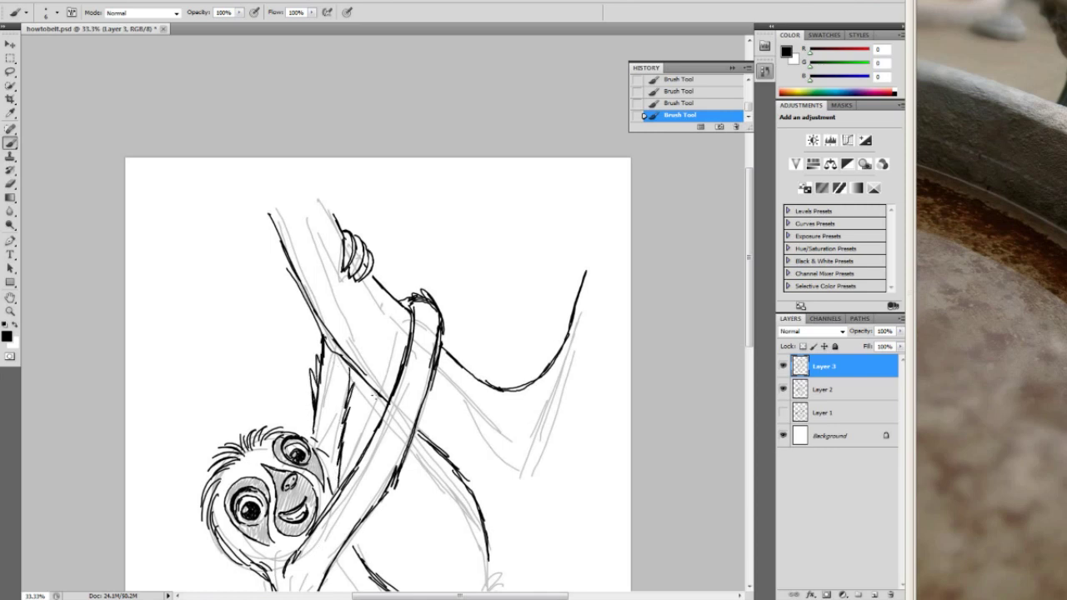
- Ink the near leg's upper edge from below the elbow to the lower foot, plus the underside of that foot
mouse_move(379, 403)
left_mouse_down()
mouse_move(358, 250)
mouse_move(329, 183)
left_mouse_up()
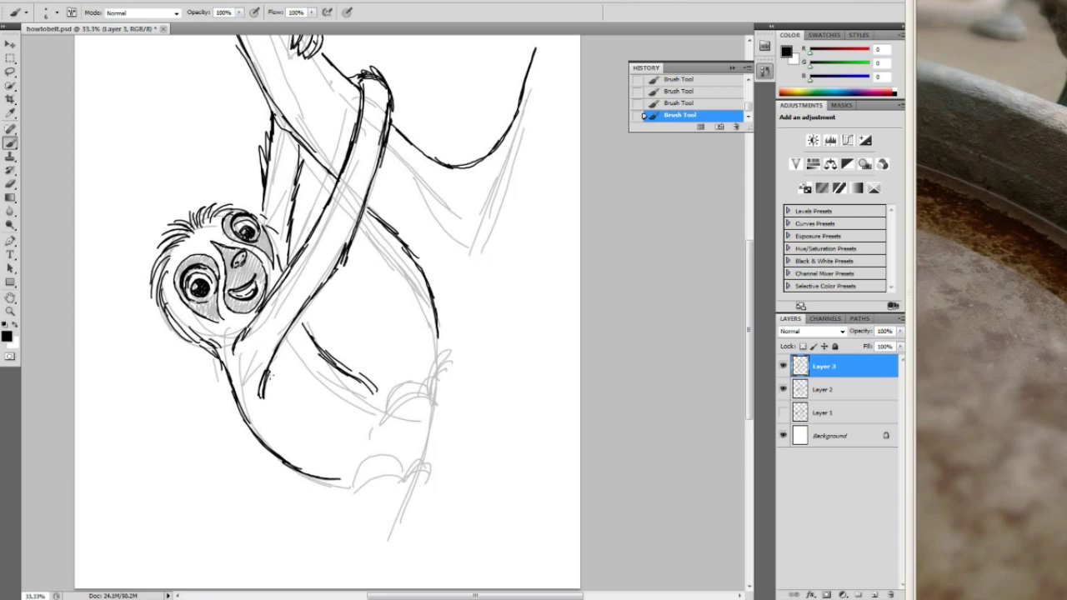
mouse_move(268, 374)
left_mouse_down()
mouse_move(307, 418)
mouse_move(345, 434)
left_mouse_up()
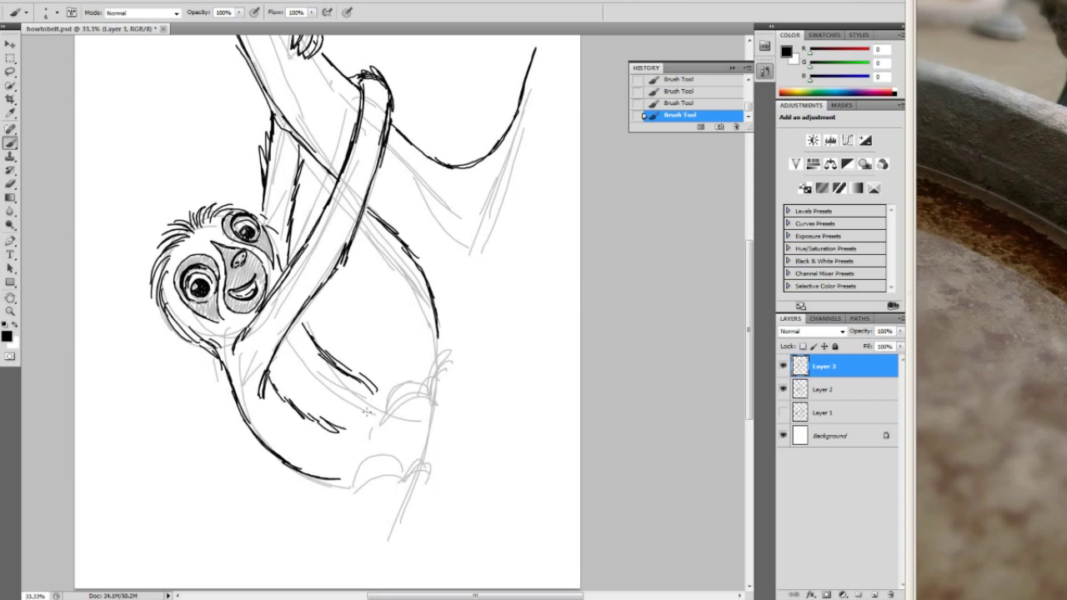
left_click_drag(342, 479, 401, 456)
- Ink the branch edge down to the feet and outline the upper foot with its claws and fur strokes
left_click_drag(424, 292, 428, 370)
mouse_move(365, 379)
left_mouse_down()
mouse_move(375, 388)
mouse_move(393, 373)
mouse_move(382, 382)
left_mouse_up()
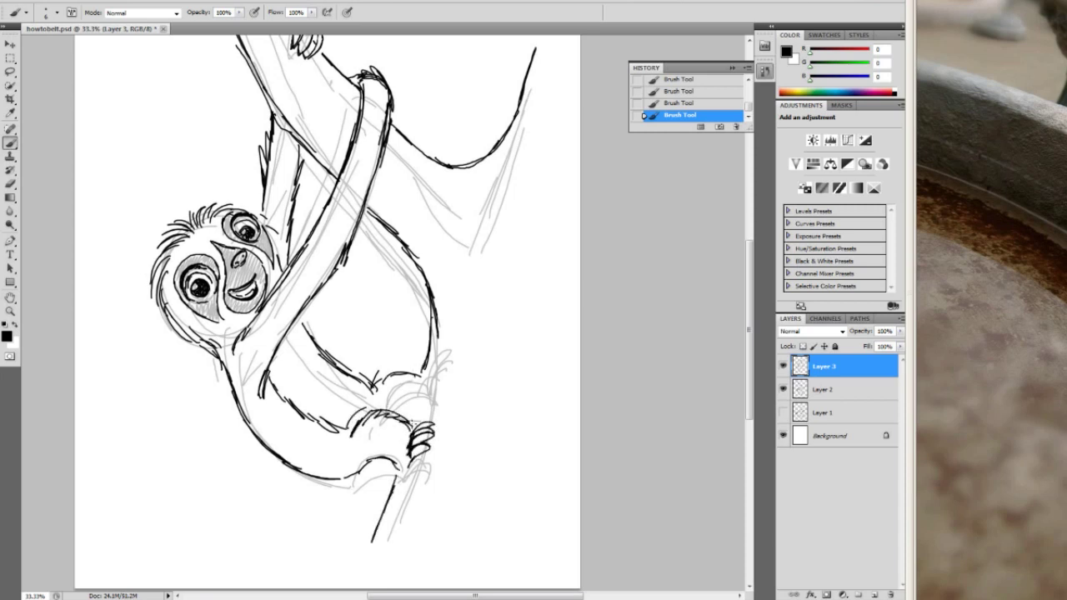
mouse_move(408, 418)
left_mouse_down()
mouse_move(418, 432)
mouse_move(400, 471)
left_mouse_up()
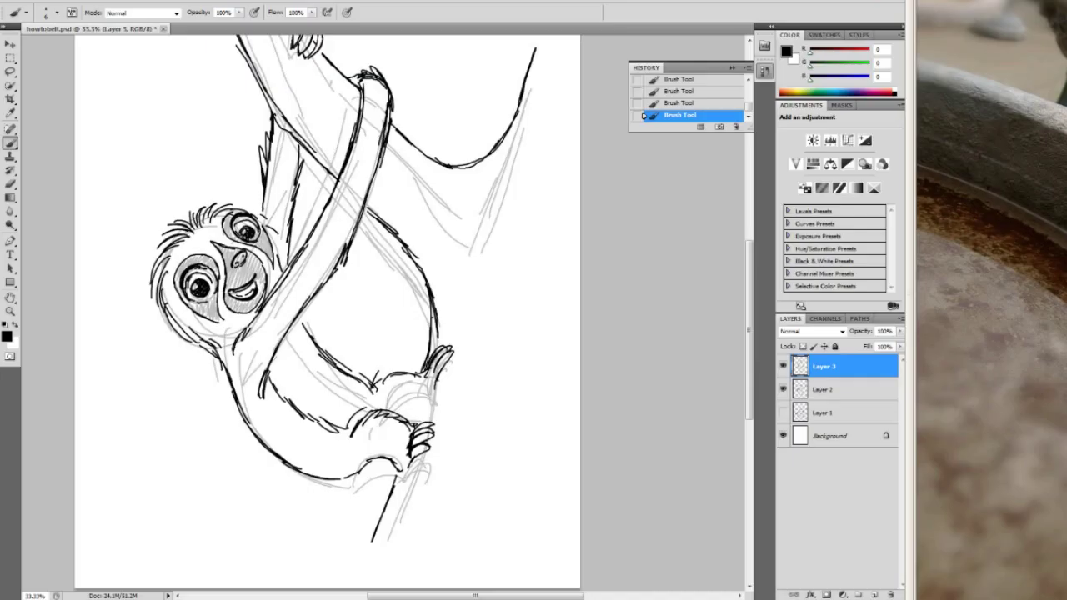
mouse_move(403, 413)
left_mouse_down()
mouse_move(428, 413)
mouse_move(434, 399)
mouse_move(435, 380)
mouse_move(394, 366)
mouse_move(411, 360)
left_mouse_up()
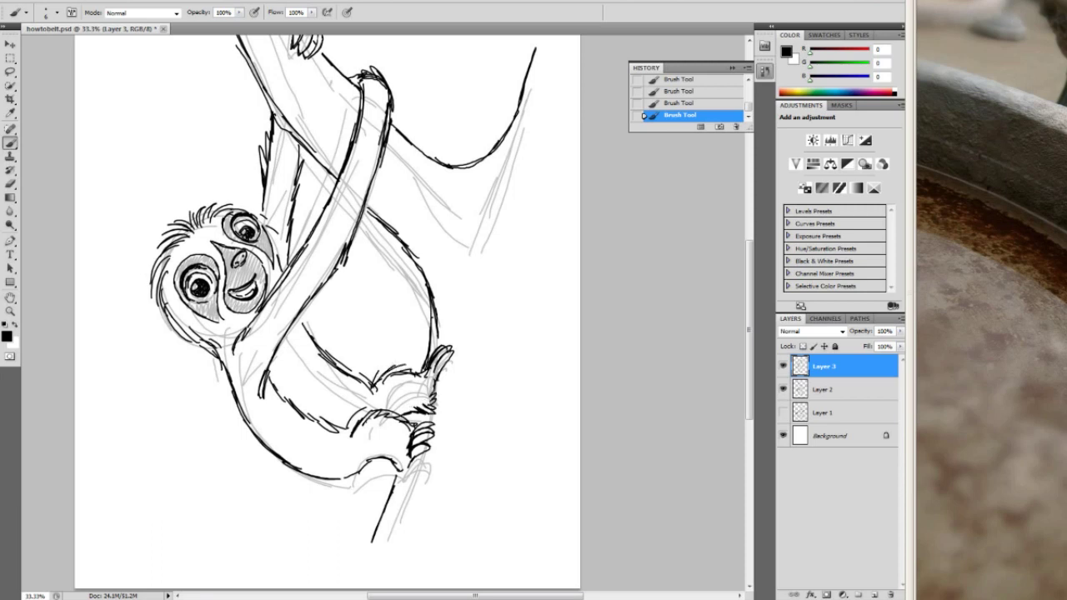
- Add fur strokes along the top of the lower foot and ink its sole where it grips the branch
mouse_move(360, 420)
left_mouse_down()
mouse_move(388, 407)
mouse_move(408, 424)
left_mouse_up()
left_click_drag(381, 457, 397, 470)
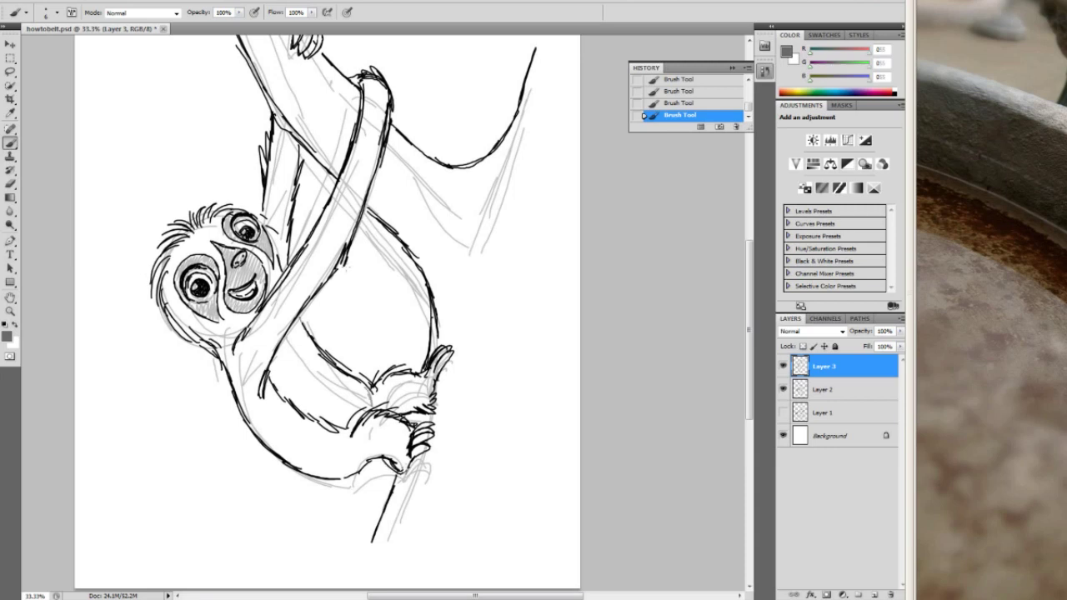
key("z")
left_click(349, 268, "alt")
key("b")
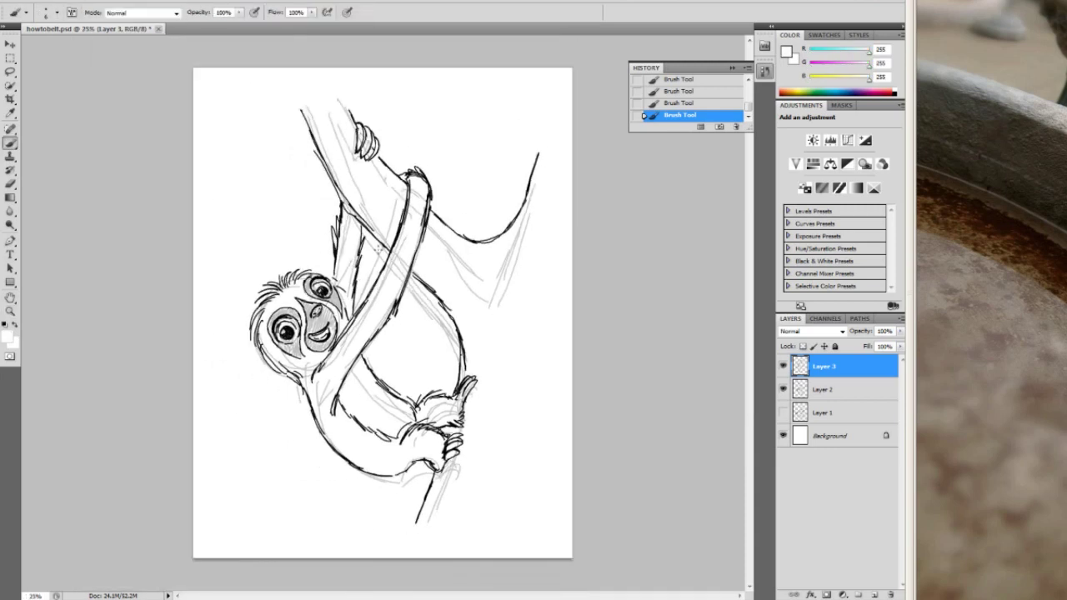